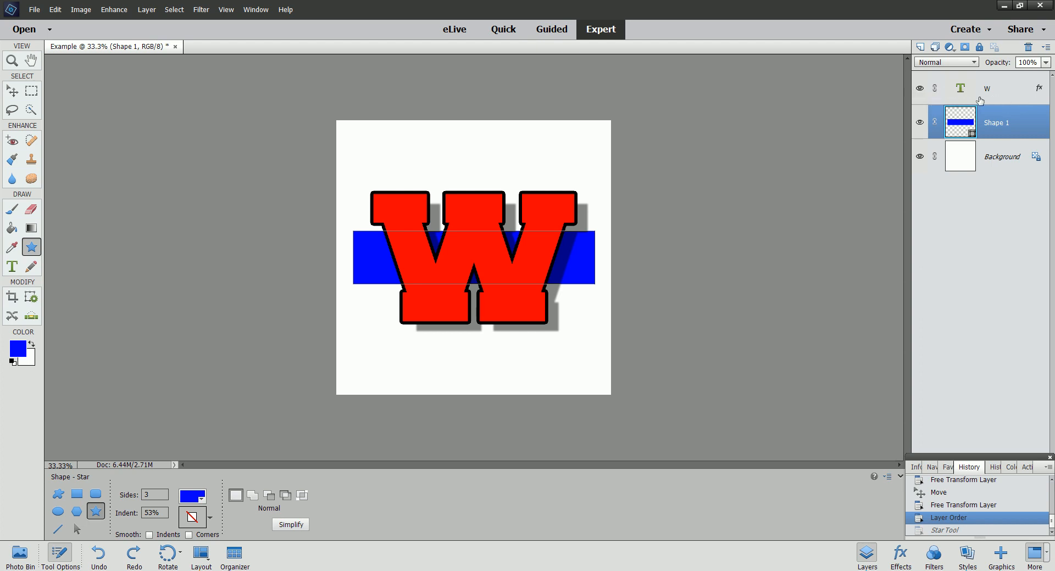
# - Hide the W text layer so that only the blue bar and the background are displayed
pyautogui.click(919, 90)
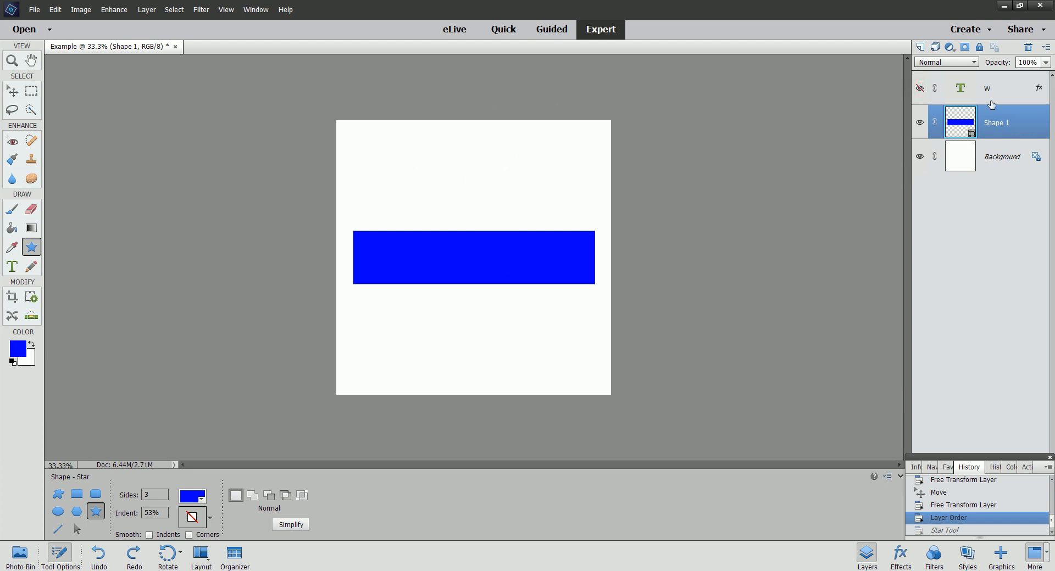
pyautogui.click(920, 89)
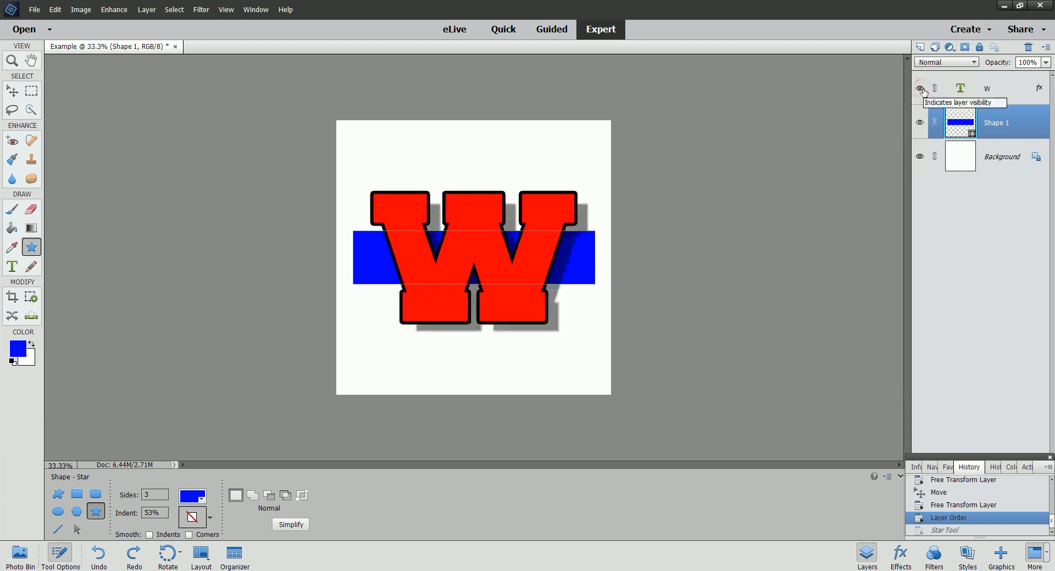
pyautogui.click(920, 89)
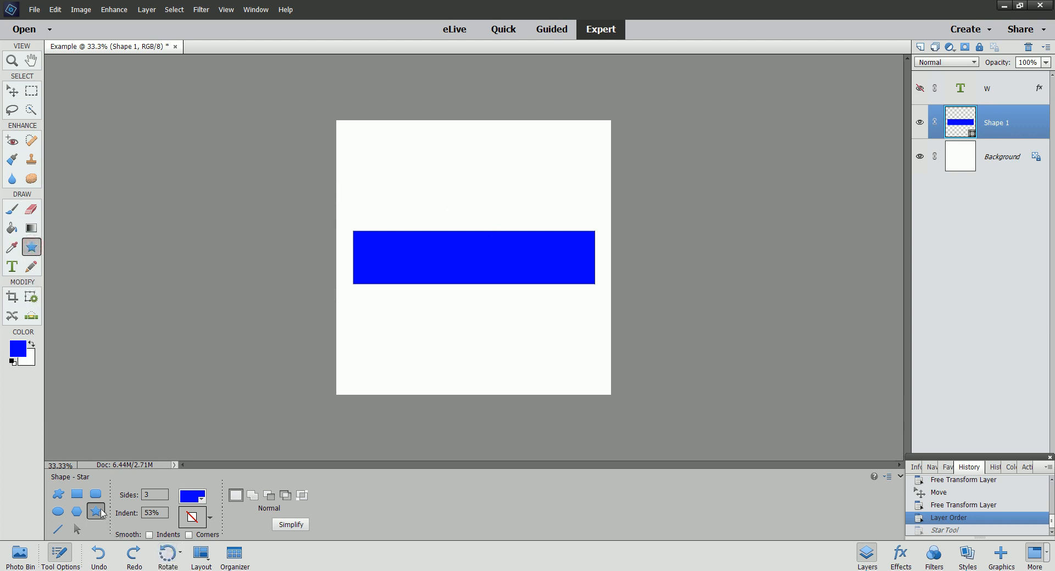
# - Try a yellow fill on the blue bar and undo the colour change
pyautogui.click(202, 500)
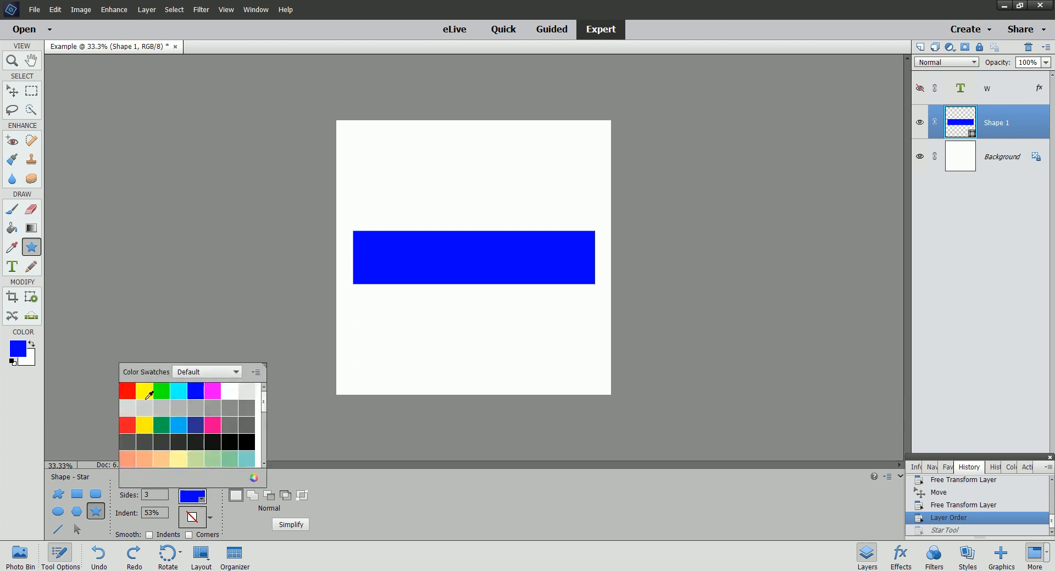
pyautogui.click(147, 389)
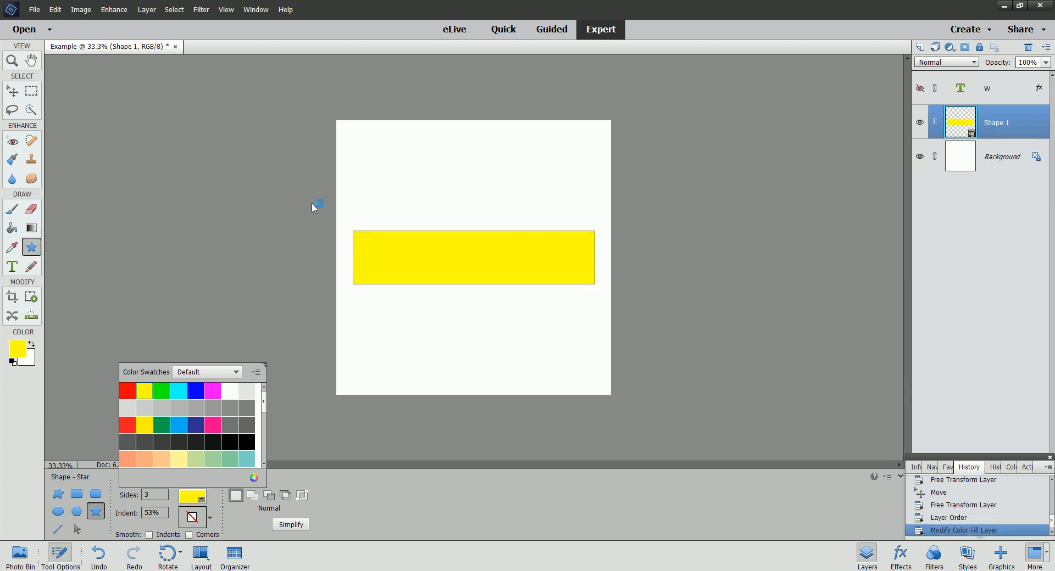
pyautogui.click(98, 554)
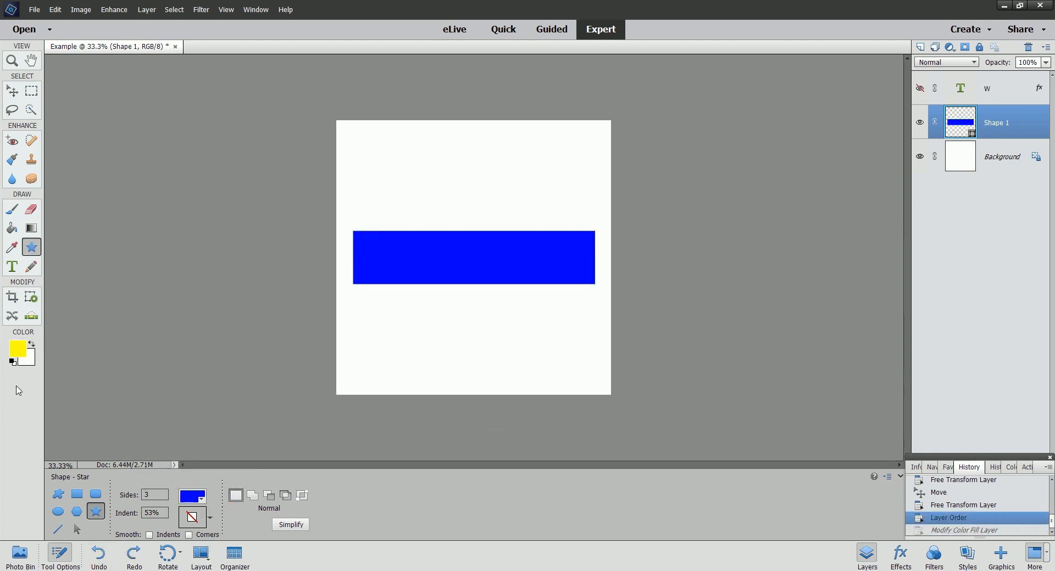
# - Draw a 3-sided star with a 53% indent overlapping the blue bar and fill it with yellow
pyautogui.moveTo(417, 198); pyautogui.dragTo(520, 279)
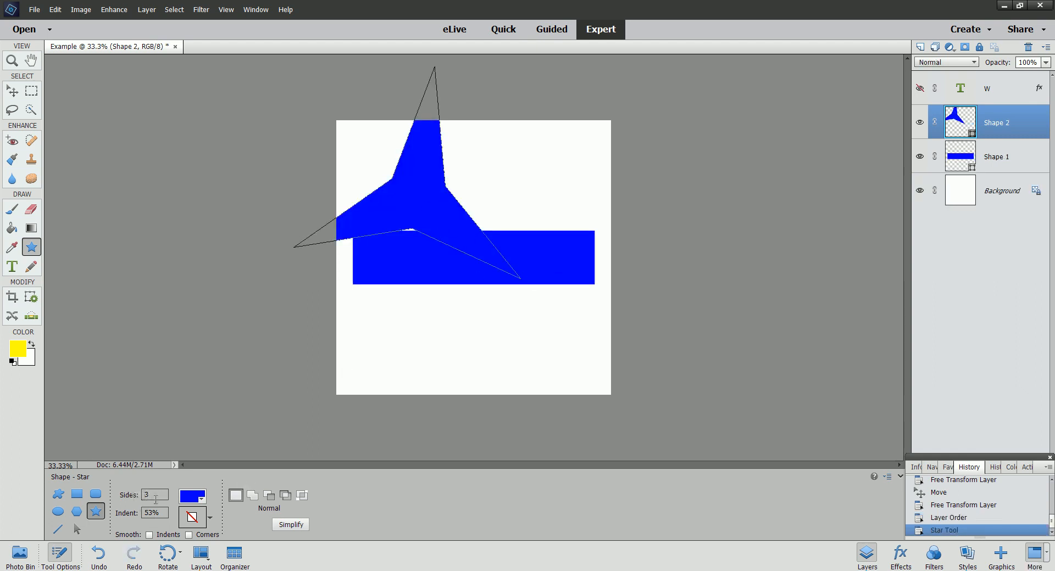
pyautogui.click(192, 497)
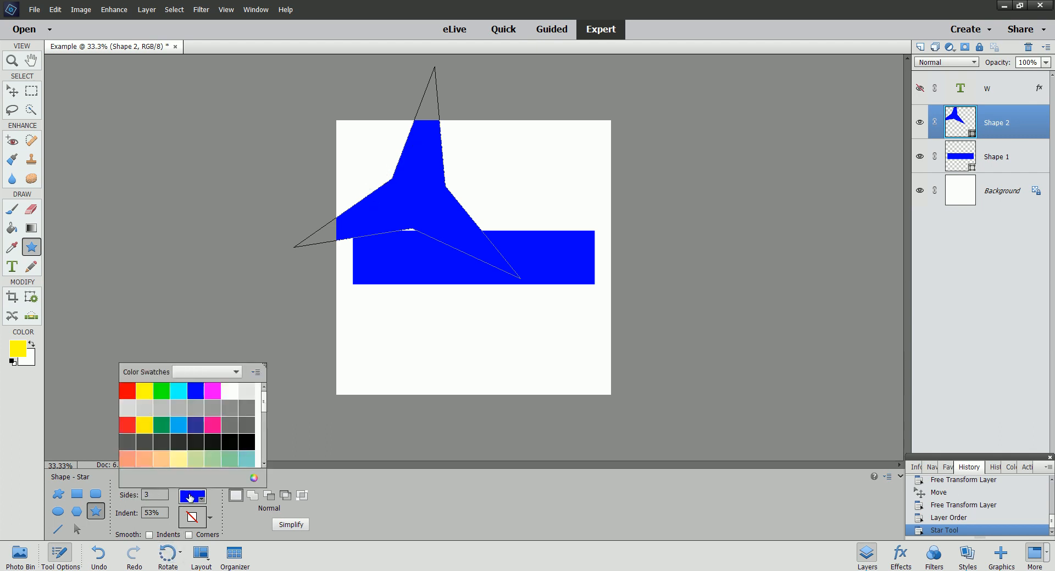
pyautogui.click(145, 391)
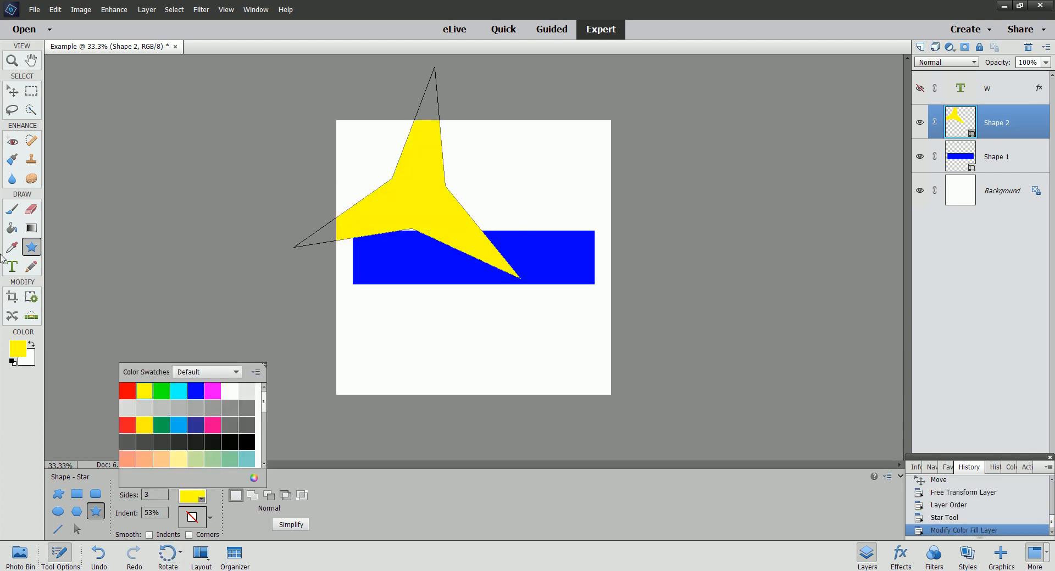
# - Centre the yellow star over the blue bar and rotate it about -5.8 degrees so it stands upright
pyautogui.click(78, 530)
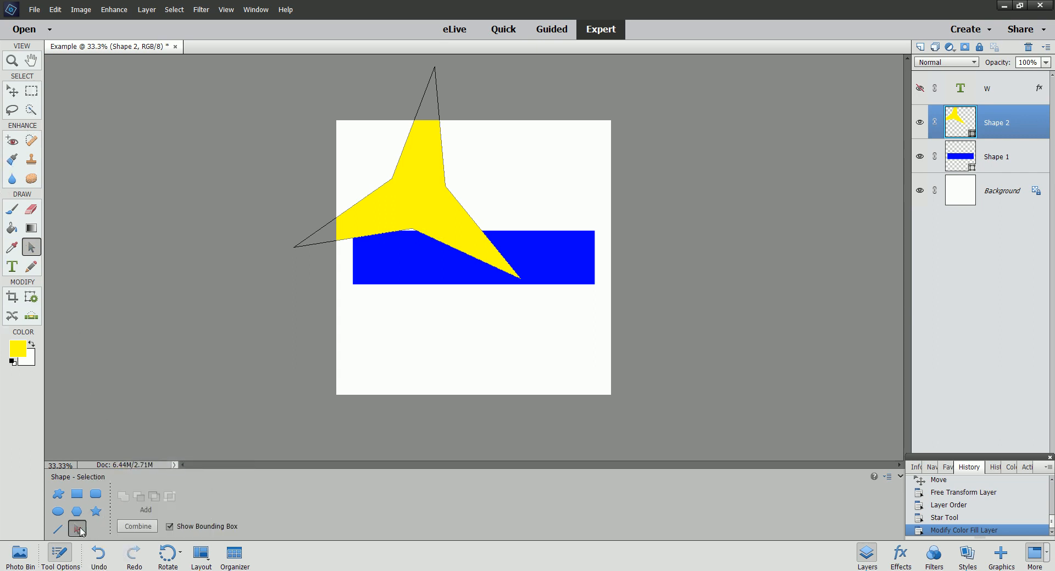
pyautogui.moveTo(410, 208); pyautogui.dragTo(485, 302)
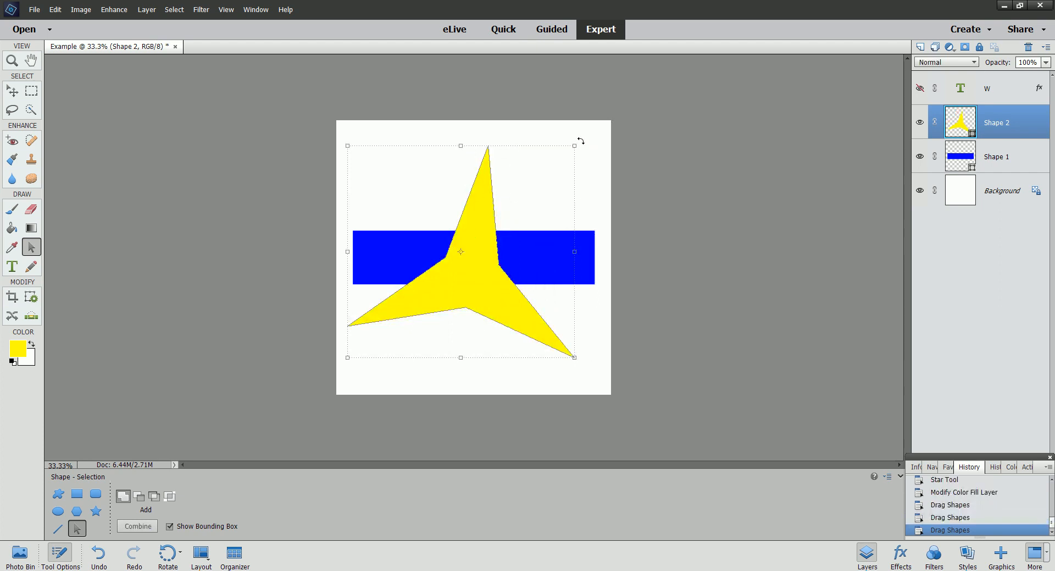
pyautogui.moveTo(581, 141); pyautogui.dragTo(557, 124)
pyautogui.moveTo(473, 294); pyautogui.dragTo(478, 298)
pyautogui.moveTo(595, 372); pyautogui.dragTo(595, 371)
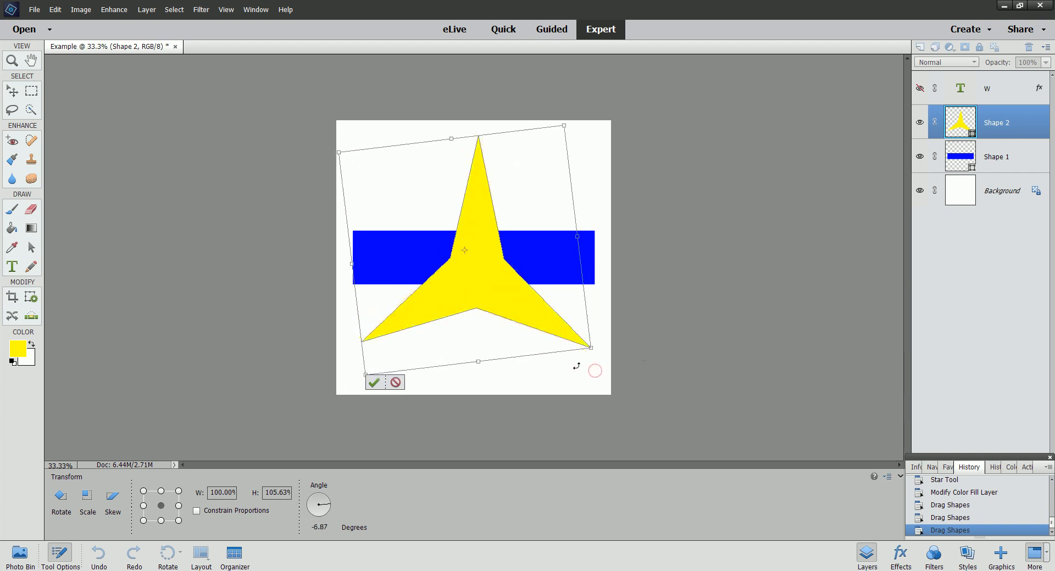
pyautogui.moveTo(503, 302); pyautogui.dragTo(495, 309)
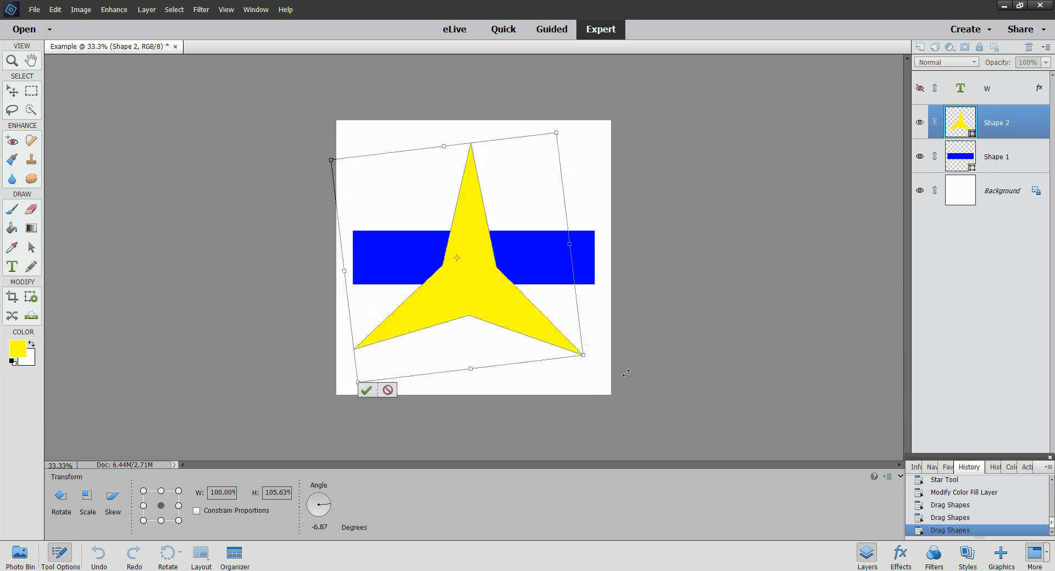
pyautogui.moveTo(598, 363); pyautogui.dragTo(588, 352)
pyautogui.moveTo(444, 299); pyautogui.dragTo(479, 296)
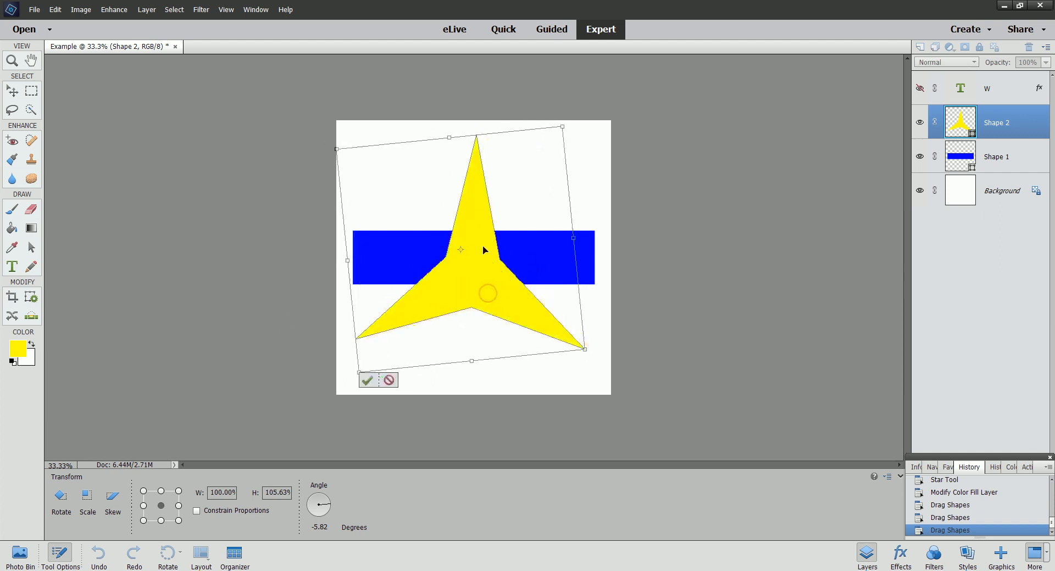
pyautogui.click(367, 380)
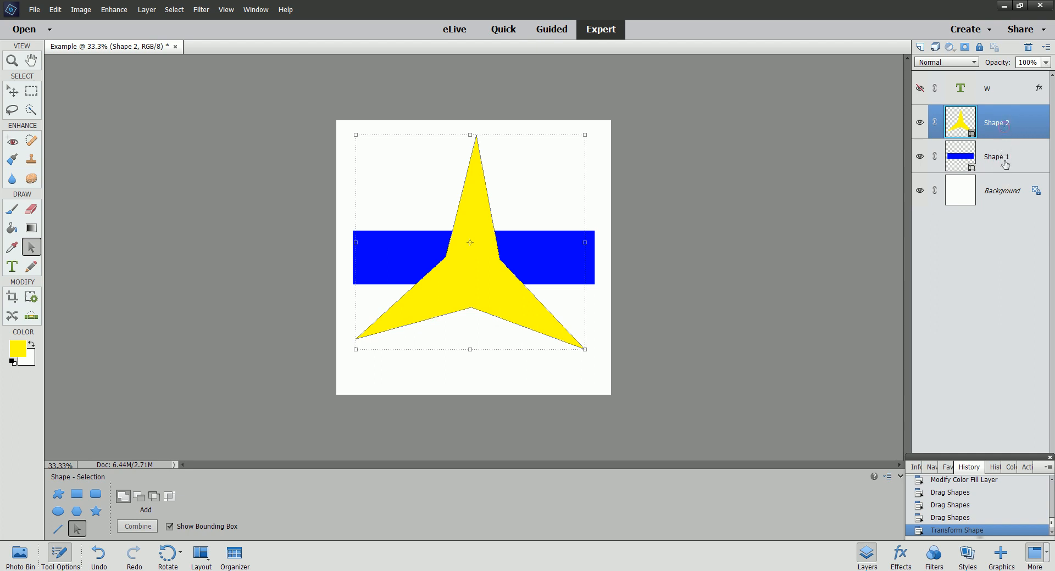
# - Select the star and bar shape layers together and move both slightly down on the canvas
pyautogui.click(1002, 157)
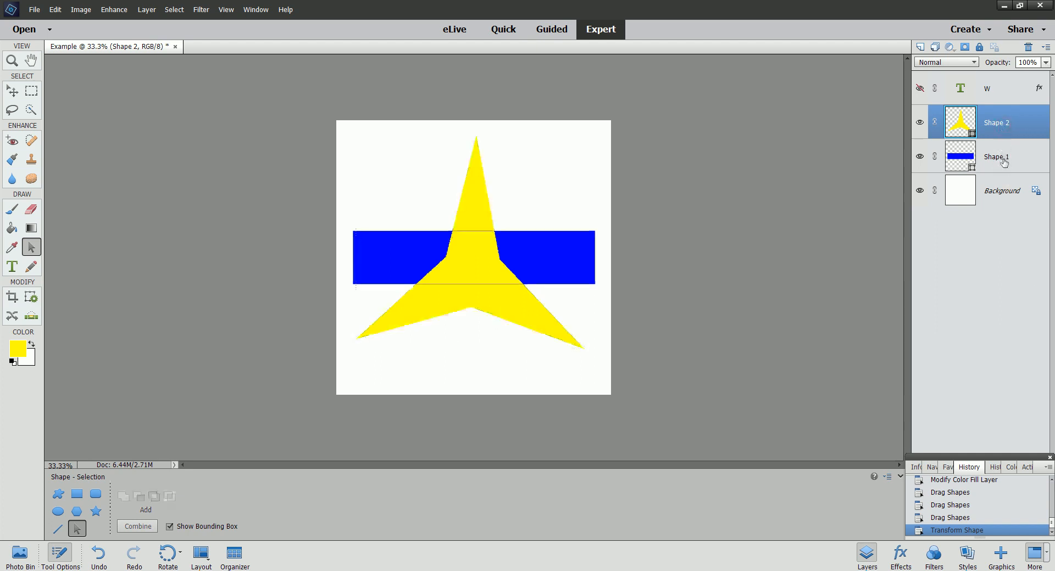
pyautogui.keyDown('ctrl'); pyautogui.click(1003, 125); pyautogui.keyUp('ctrl')
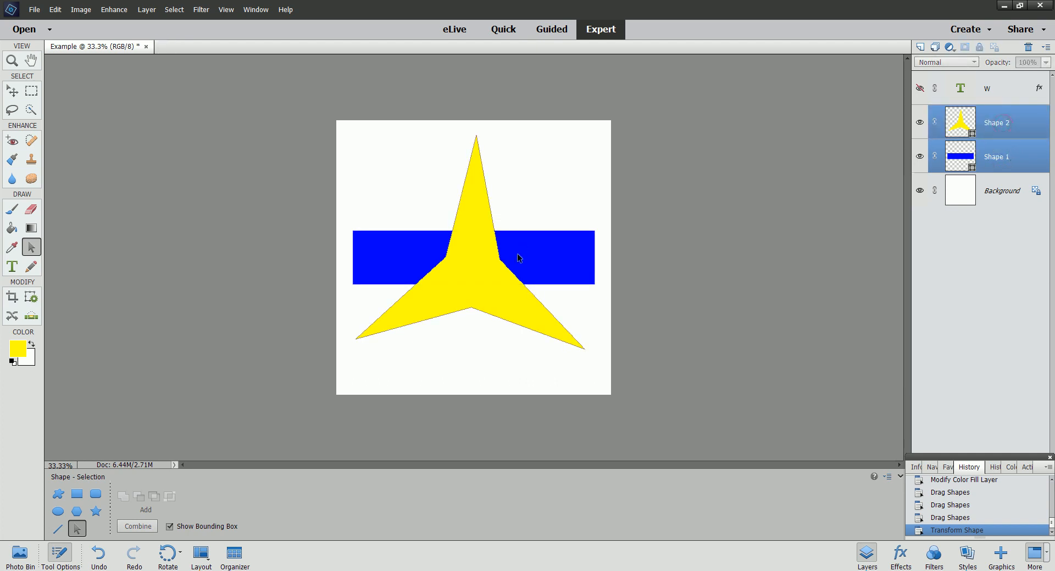
pyautogui.moveTo(517, 252); pyautogui.dragTo(511, 224)
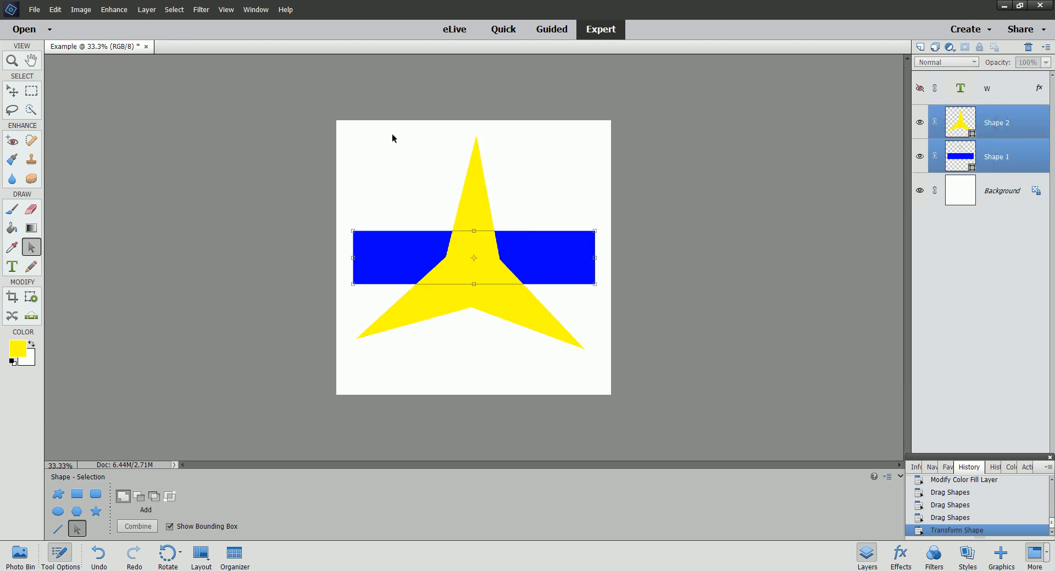
pyautogui.click(12, 91)
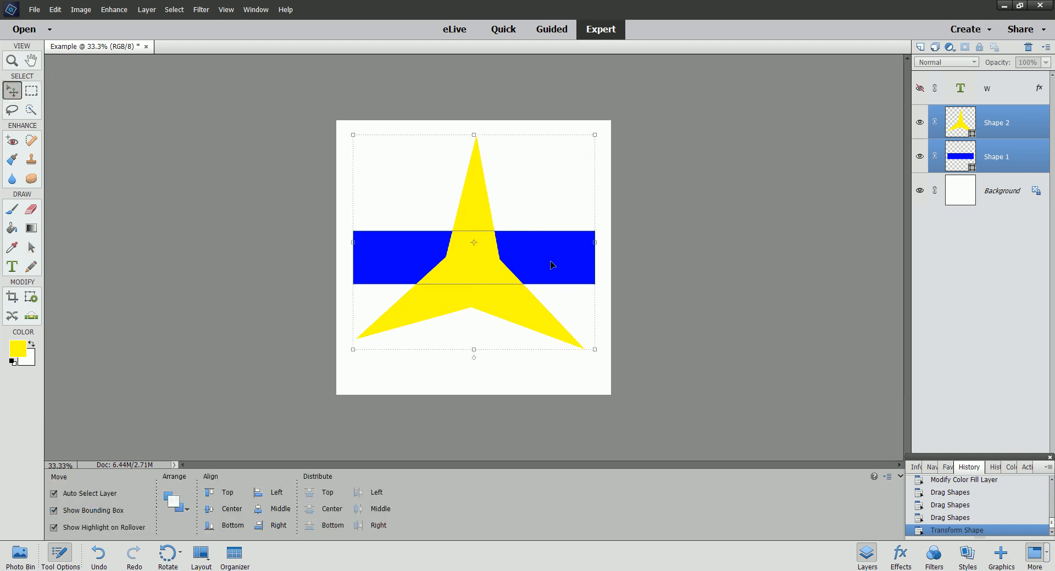
pyautogui.moveTo(551, 261)
pyautogui.mouseDown()
pyautogui.moveTo(485, 235)
pyautogui.moveTo(593, 219)
pyautogui.moveTo(576, 272)
pyautogui.moveTo(566, 250)
pyautogui.moveTo(549, 268)
pyautogui.mouseUp()
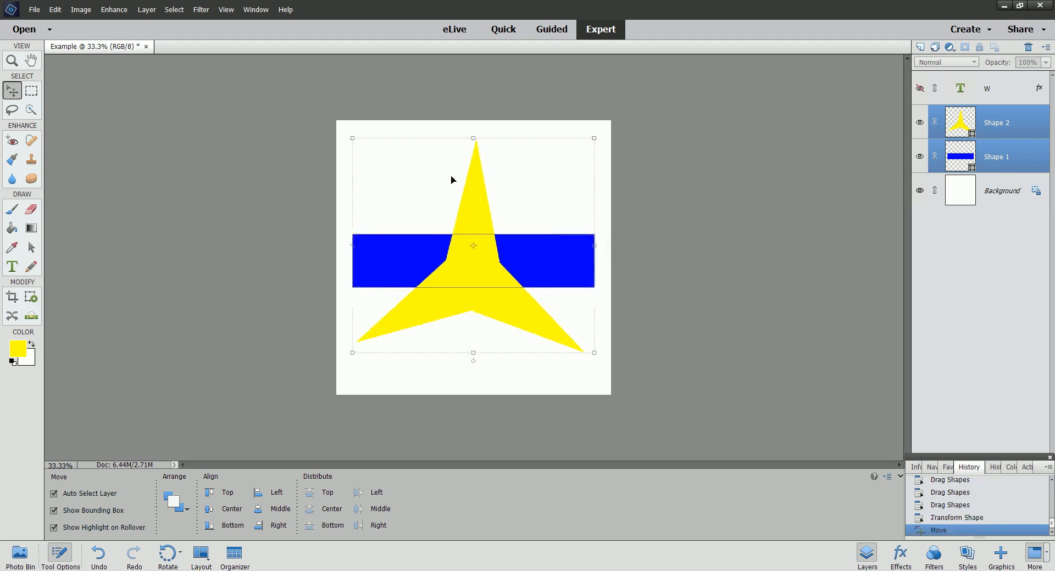
pyautogui.click(1016, 156)
pyautogui.click(996, 123)
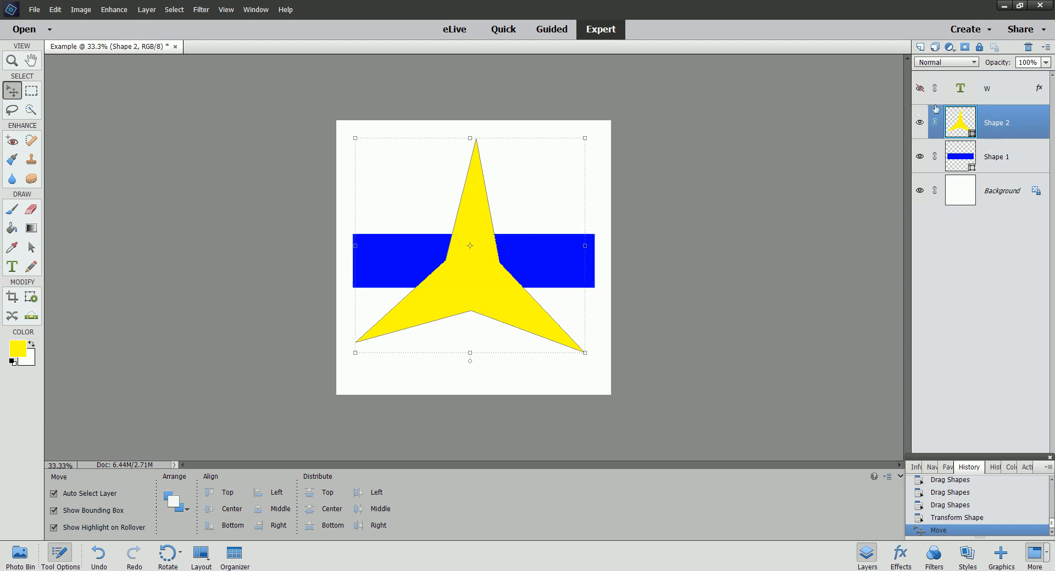
pyautogui.click(994, 161)
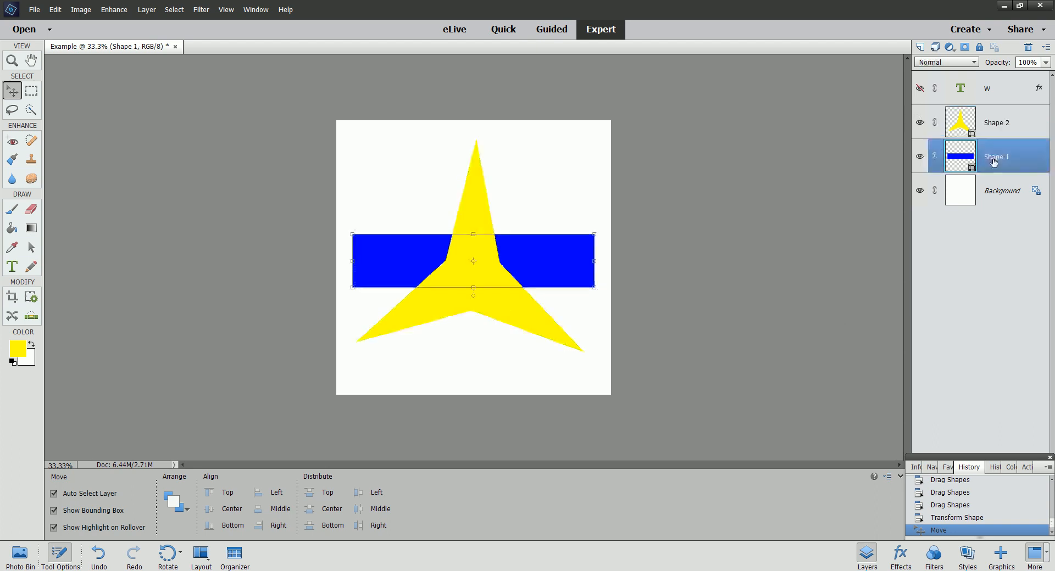
pyautogui.click(475, 225)
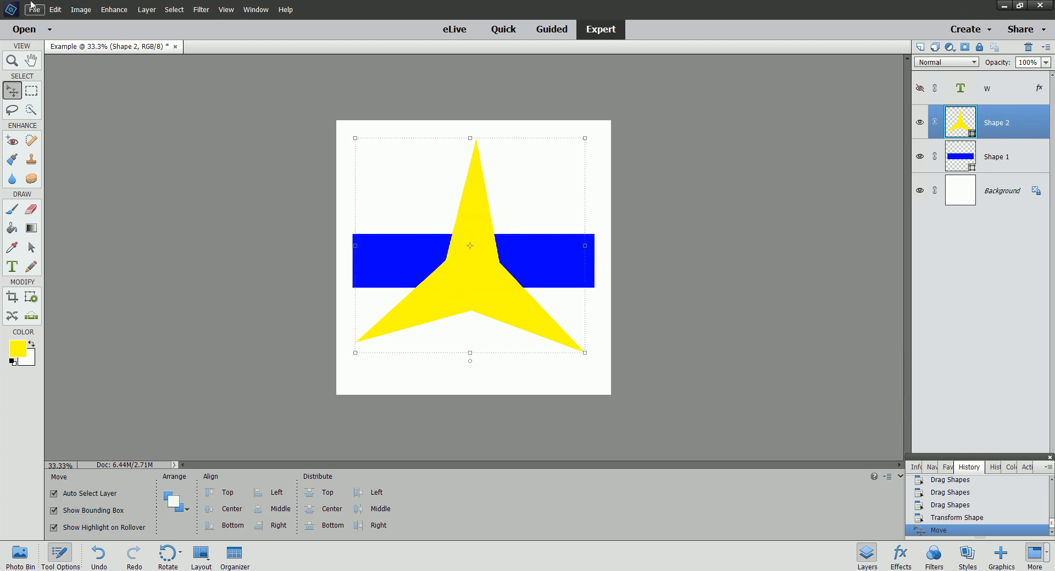
pyautogui.click(147, 9)
pyautogui.moveTo(151, 70)
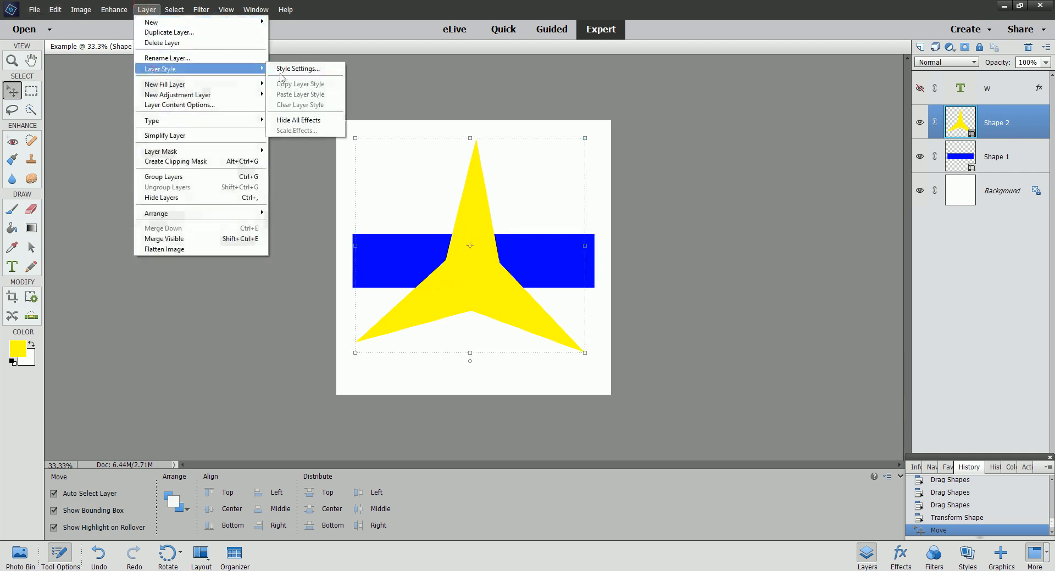
pyautogui.click(301, 69)
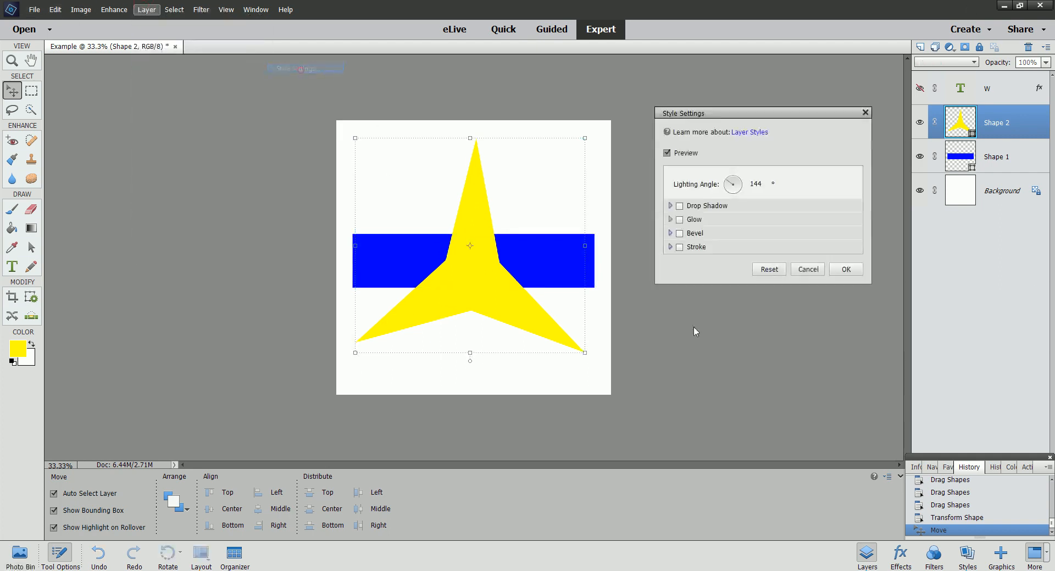
pyautogui.click(679, 247)
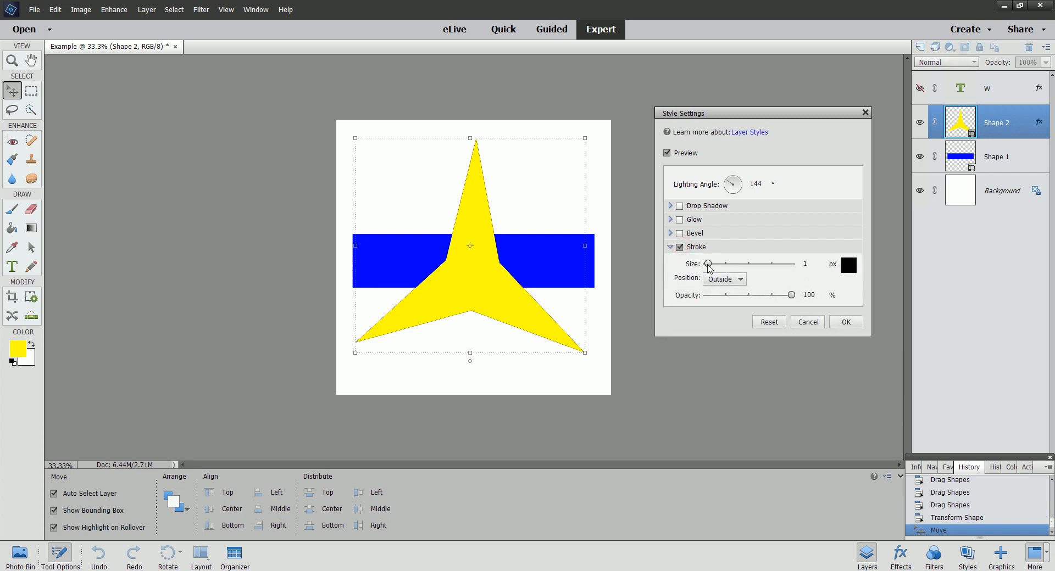
pyautogui.moveTo(708, 264)
pyautogui.mouseDown()
pyautogui.moveTo(730, 266)
pyautogui.moveTo(719, 266)
pyautogui.mouseUp()
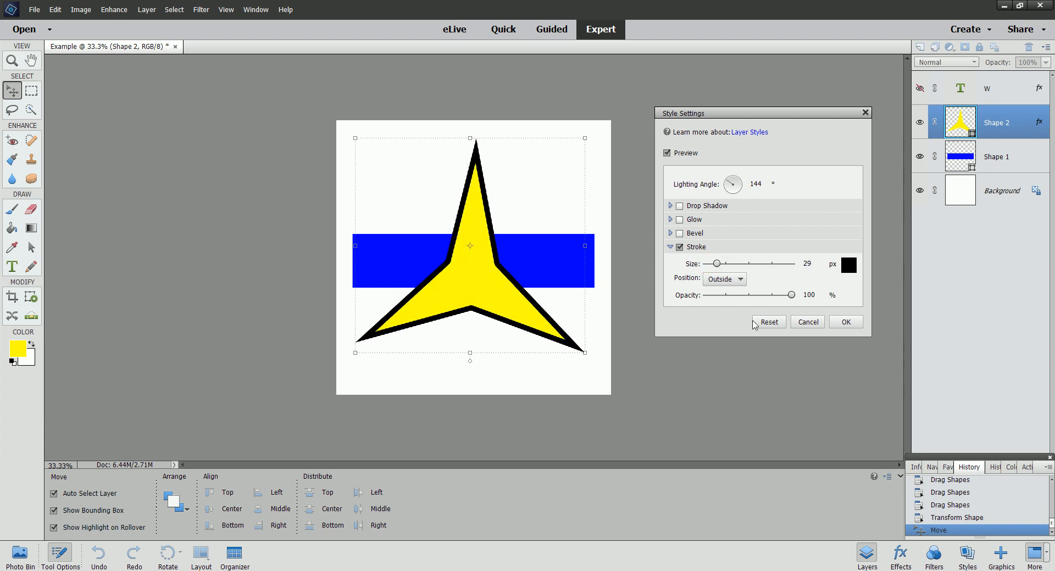
pyautogui.click(805, 323)
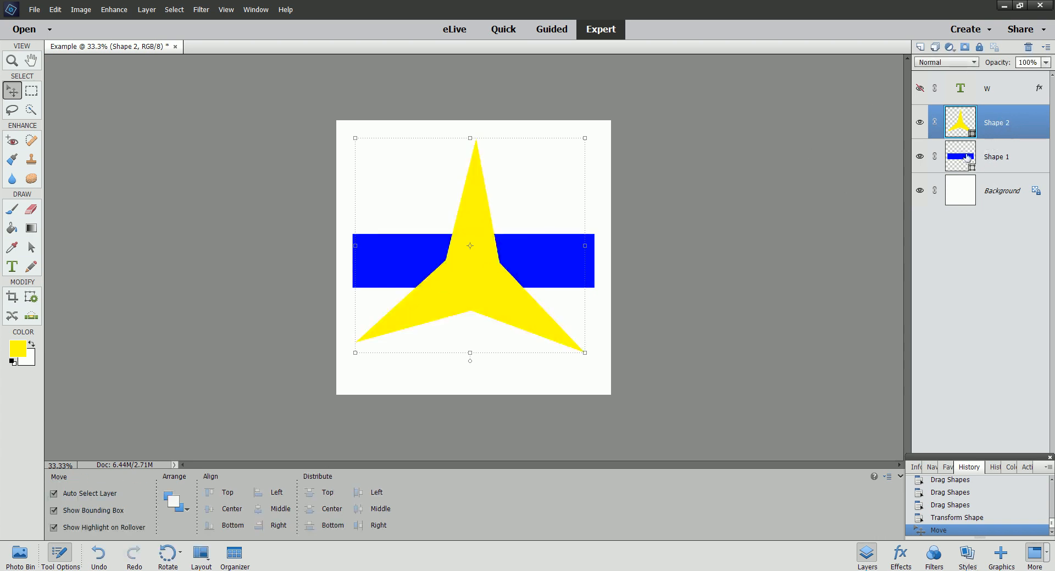
# - Simplify the Shape 2 star layer and the Shape 1 bar layer into regular pixel layers
pyautogui.click(1003, 124)
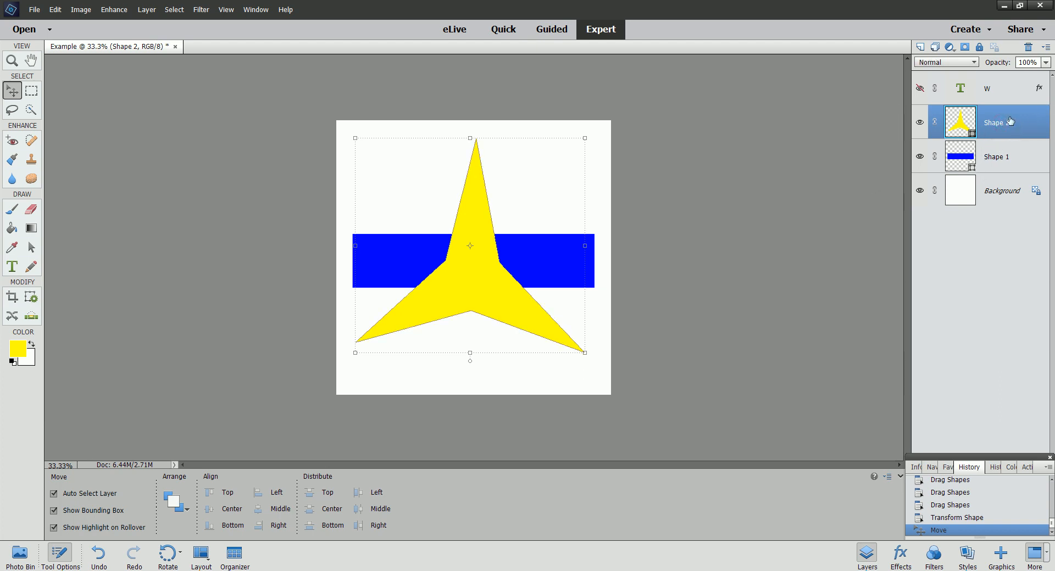
pyautogui.rightClick(1011, 126)
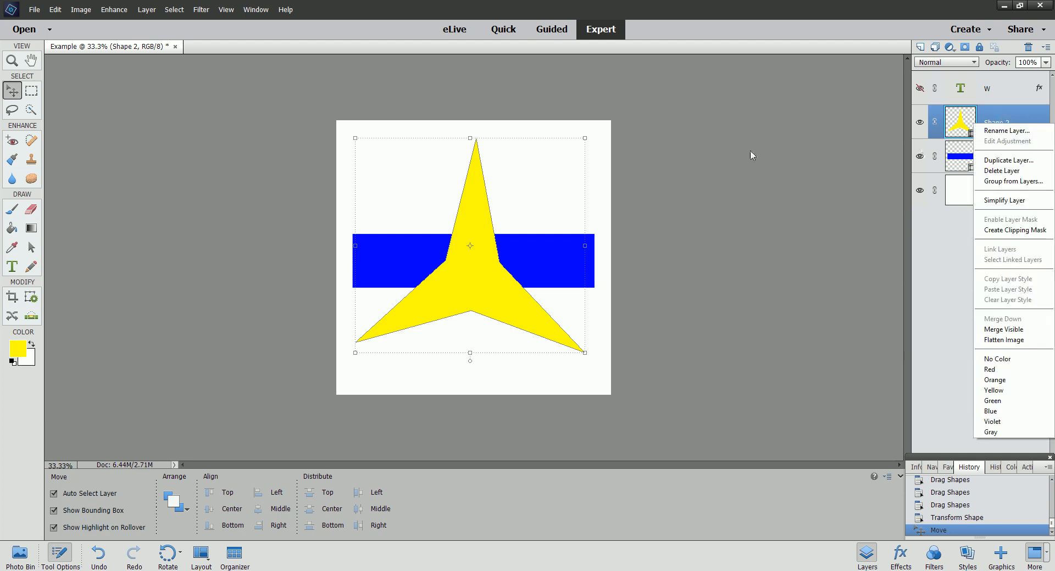
pyautogui.click(1002, 203)
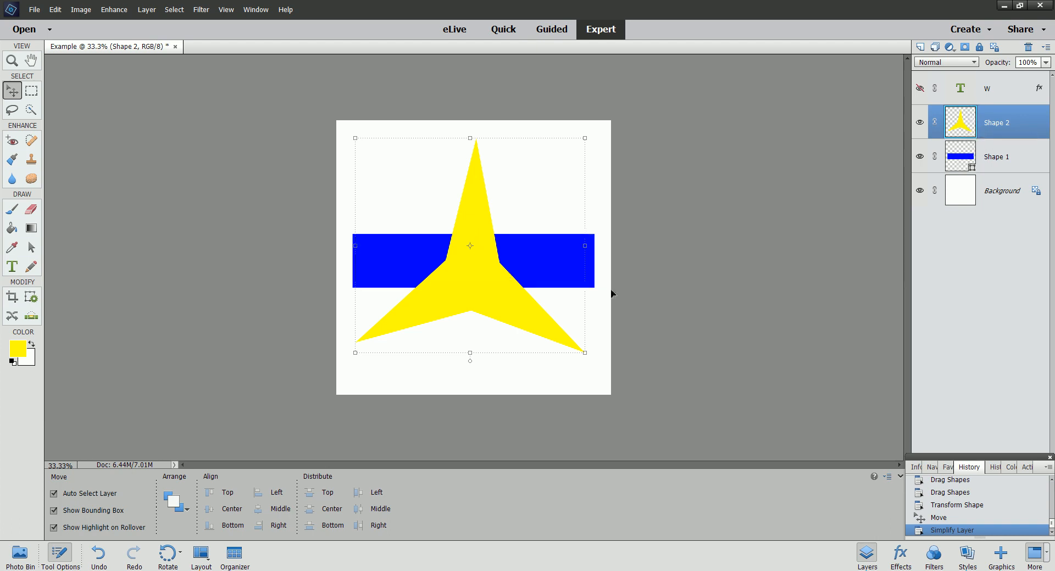
pyautogui.click(997, 158)
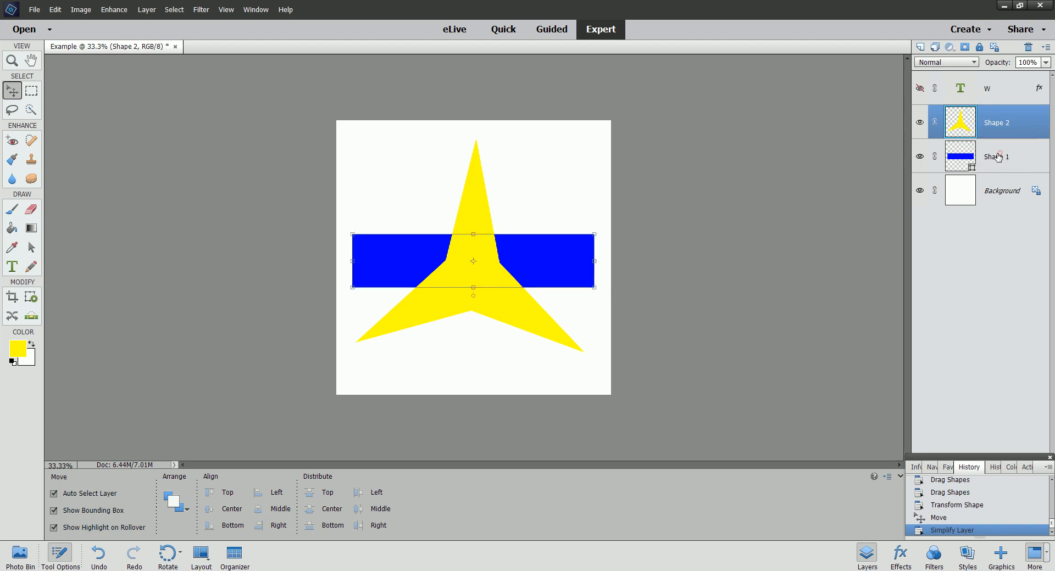
pyautogui.rightClick(996, 157)
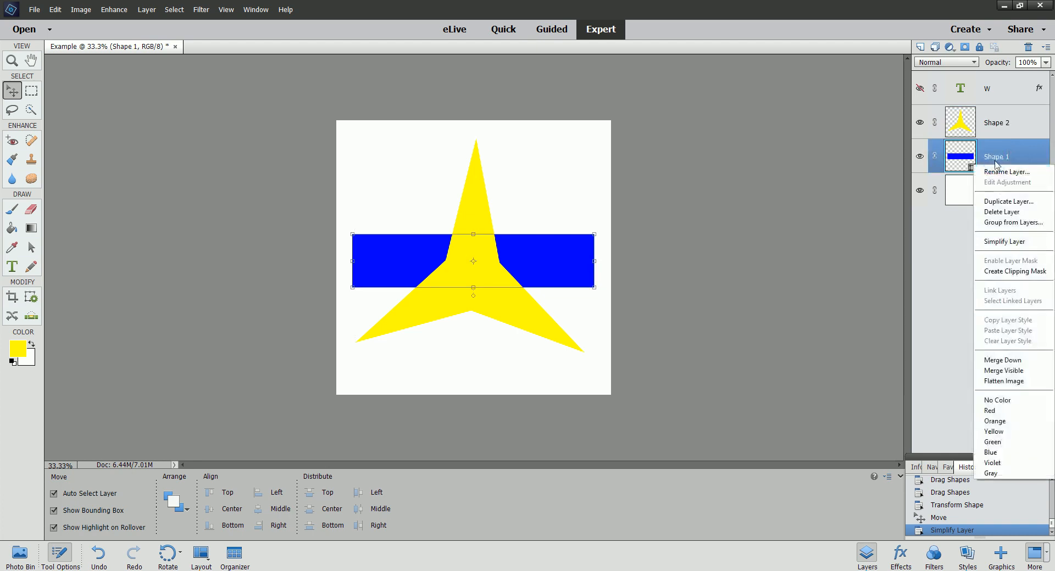
pyautogui.moveTo(994, 249); pyautogui.dragTo(990, 243)
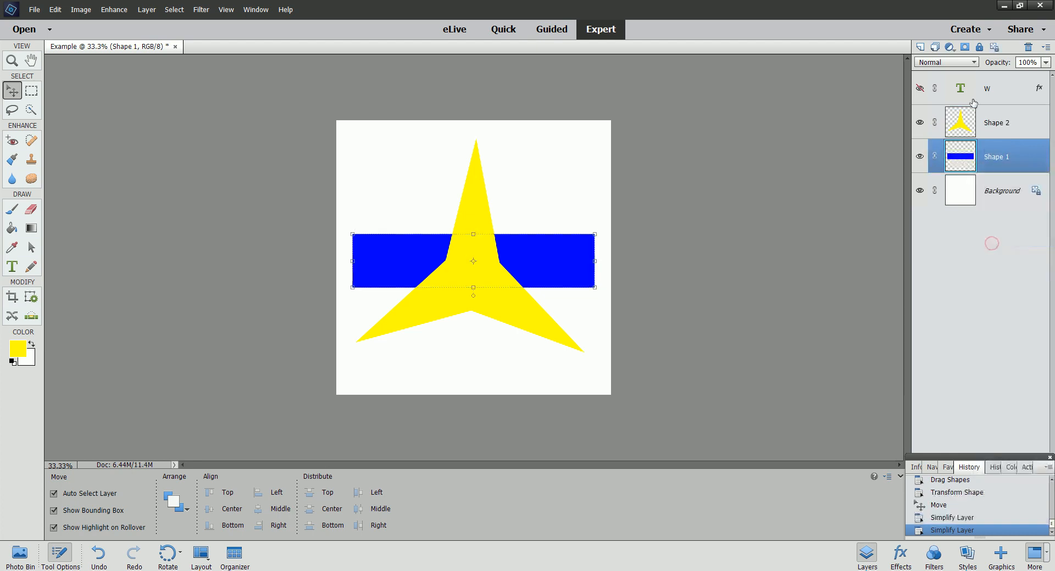
pyautogui.click(983, 120)
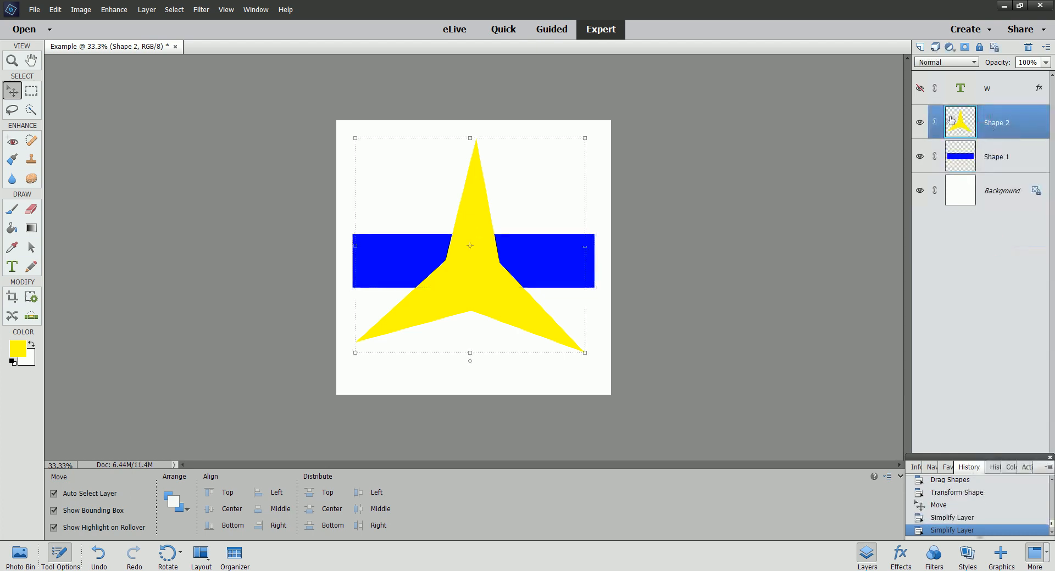
# - Merge the star layer down into the bar layer and outline the merged layer with a 24 px black stroke layer style
pyautogui.rightClick(1004, 127)
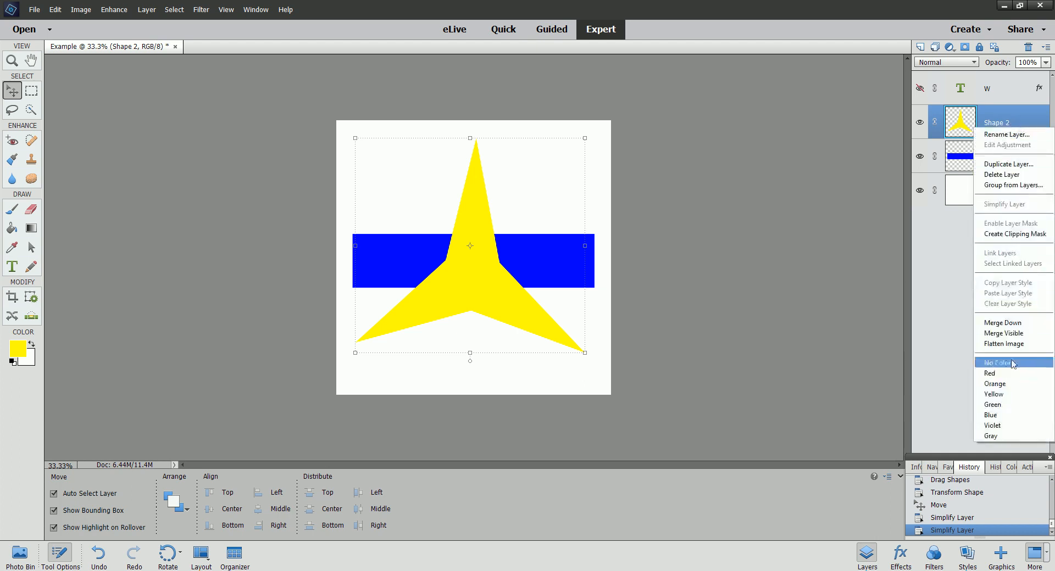
pyautogui.click(1013, 325)
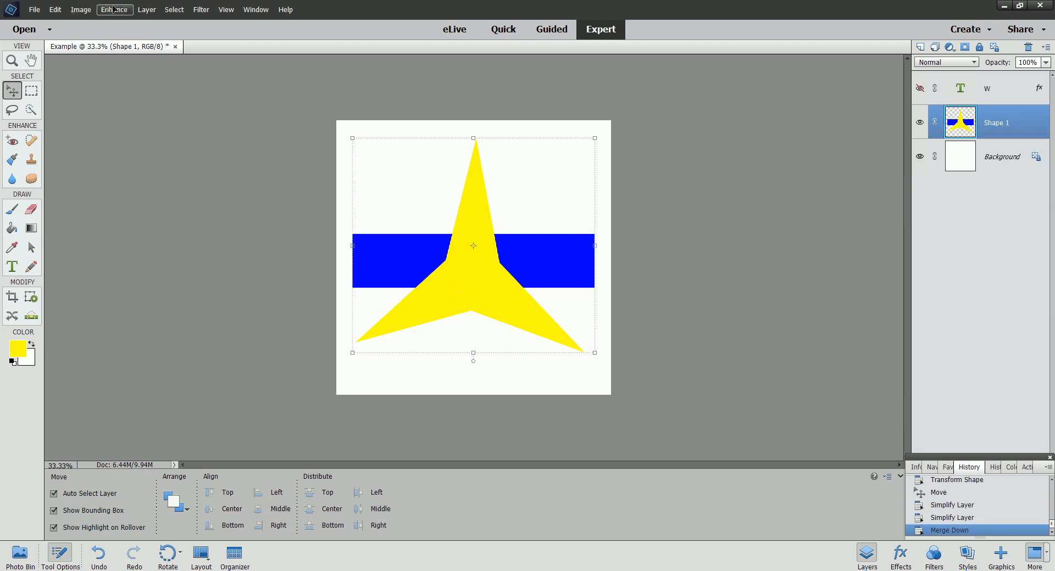
pyautogui.click(147, 9)
pyautogui.moveTo(186, 69)
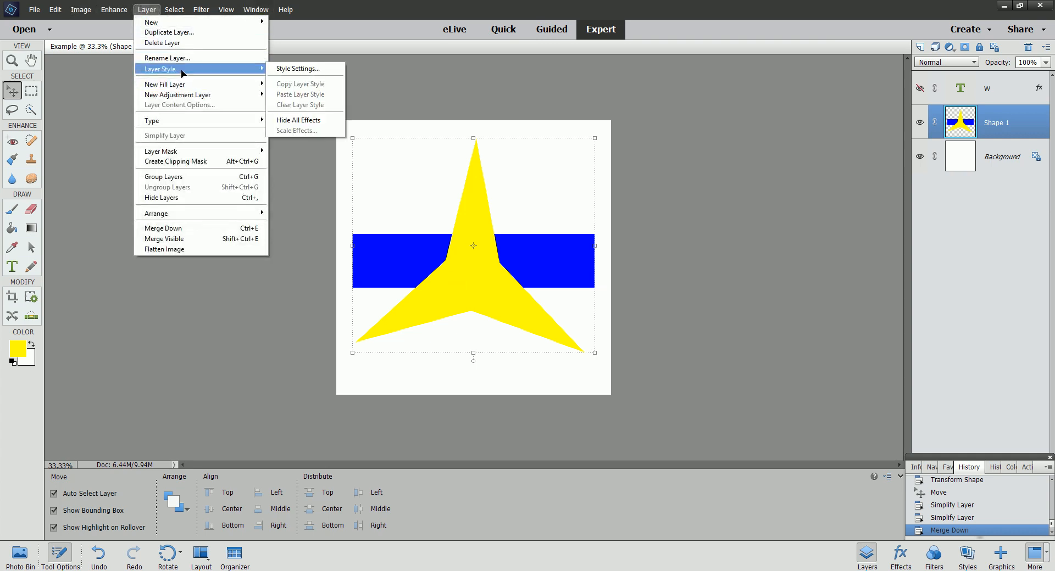
pyautogui.click(296, 68)
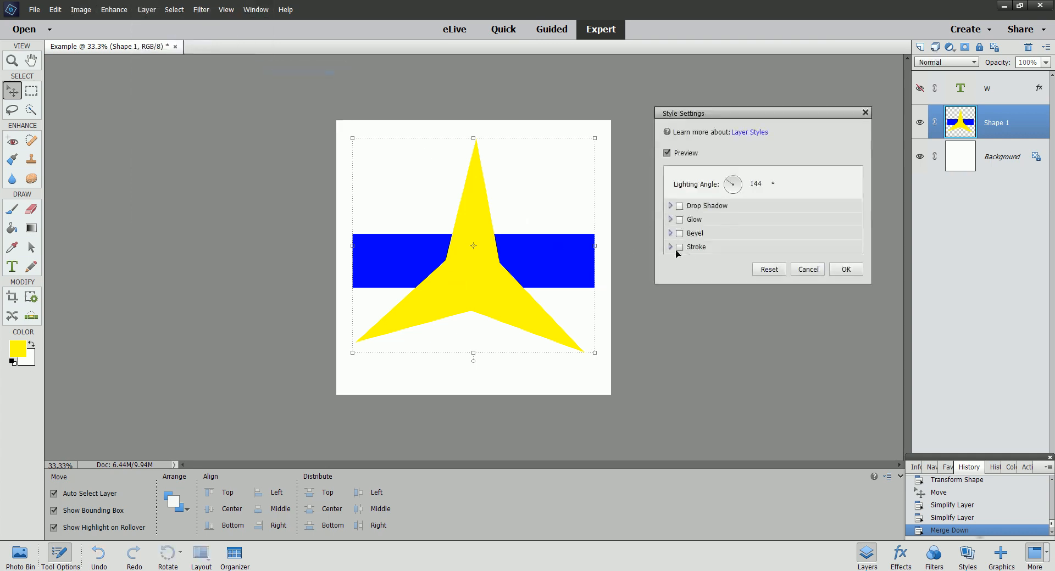
pyautogui.click(679, 247)
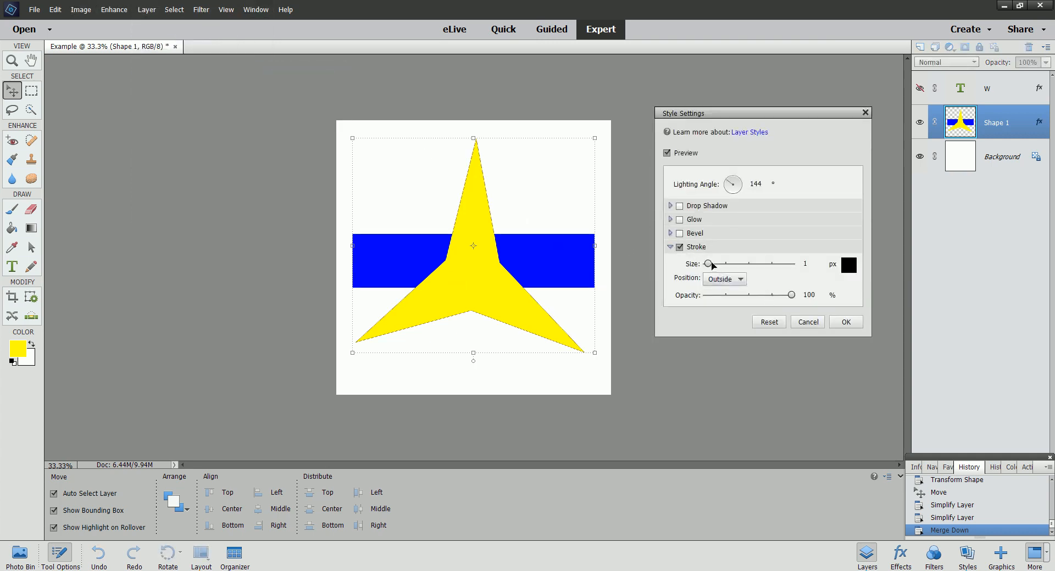
pyautogui.moveTo(708, 264); pyautogui.dragTo(717, 263)
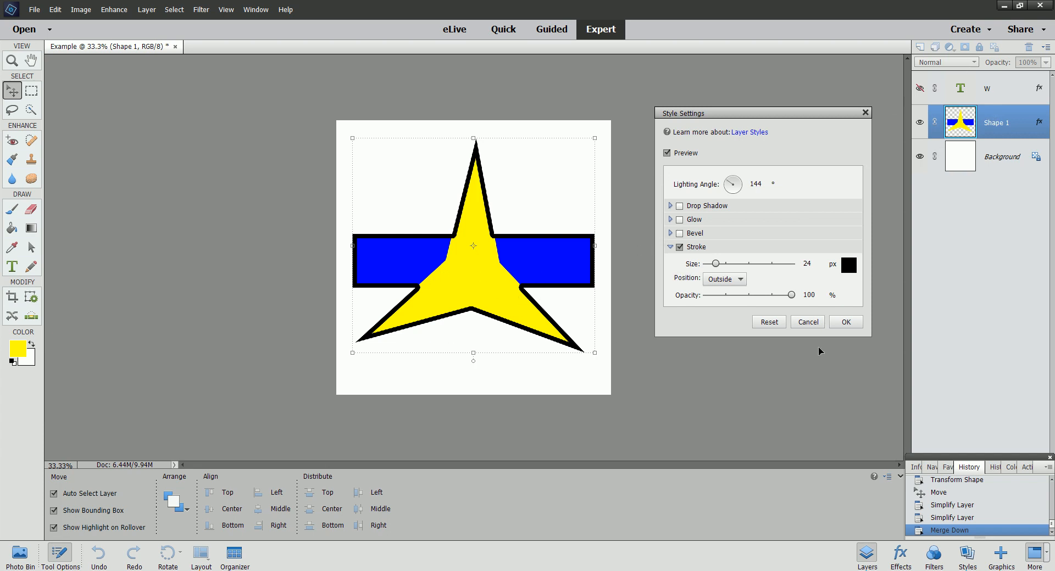
pyautogui.click(845, 322)
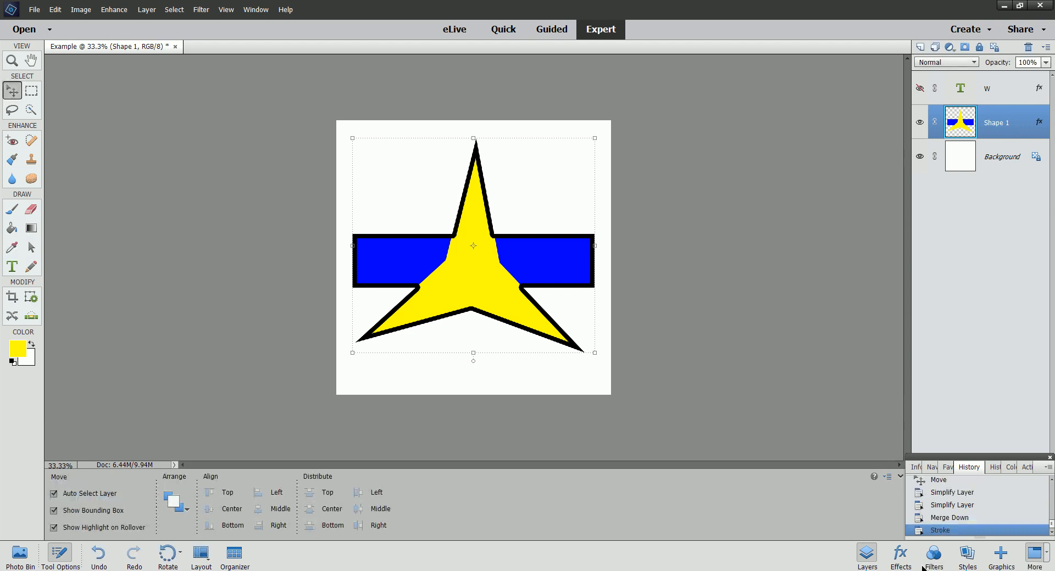
pyautogui.click(944, 570)
pyautogui.click(933, 515)
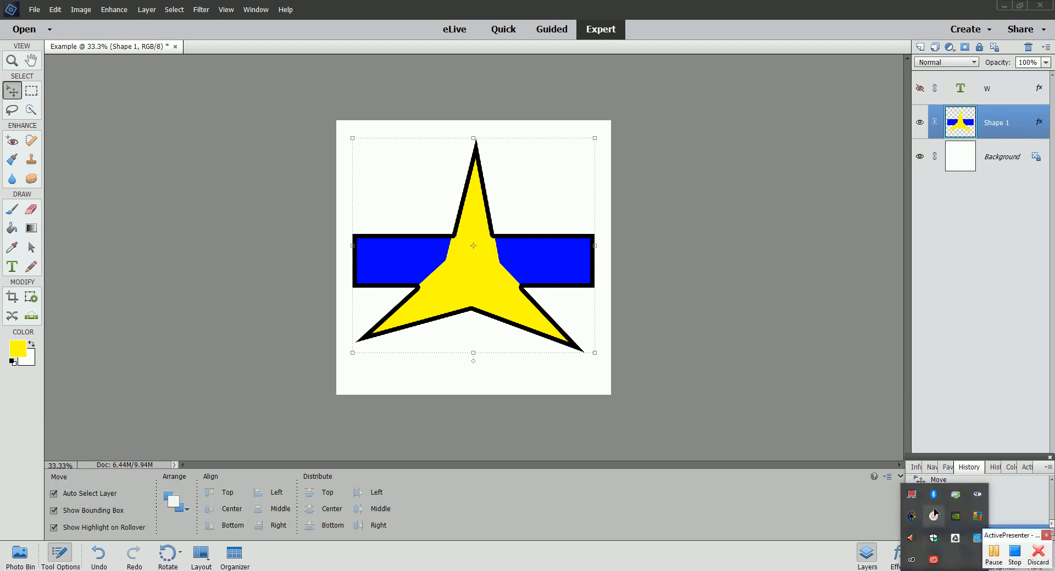